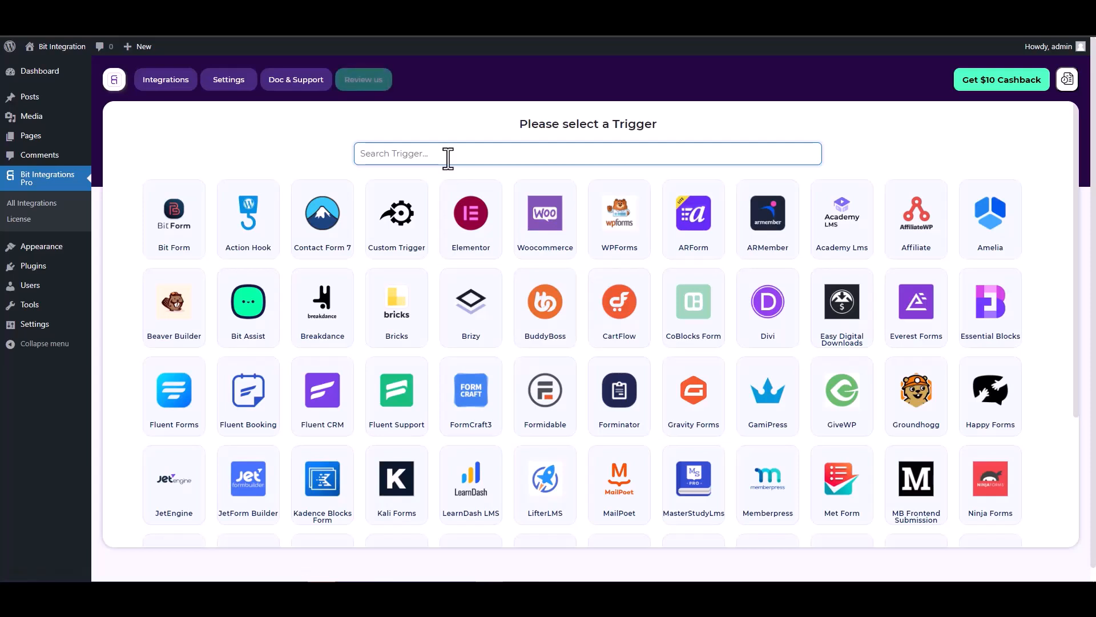
Search the triggers for 'co' and select CoBlocks Form as the trigger.
{"action": "type", "text": "co"}
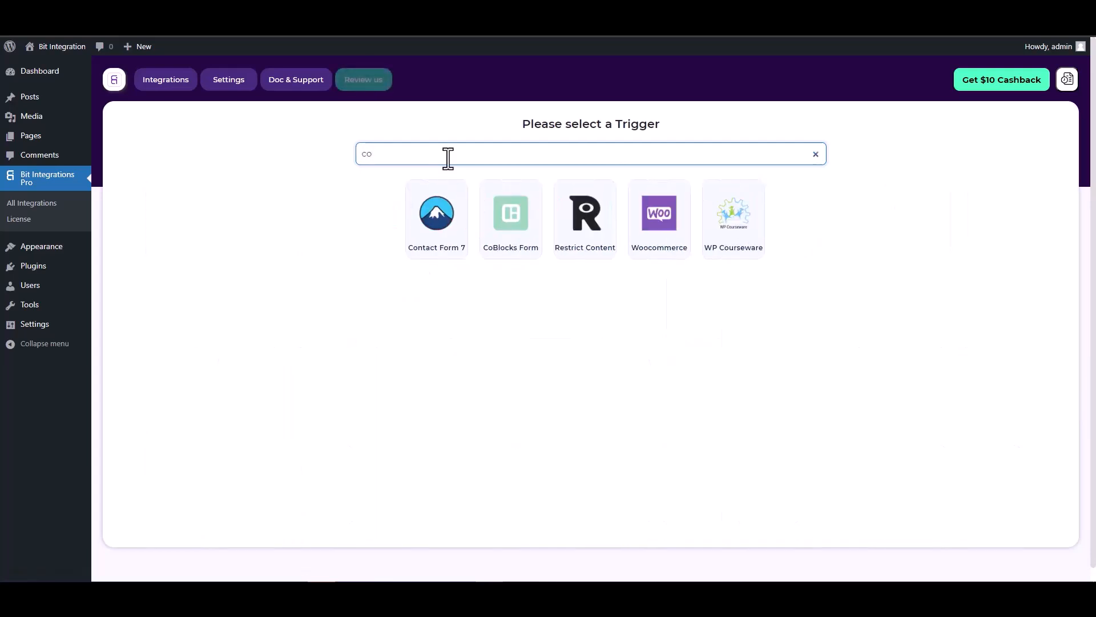
{"action": "left_click", "coordinate": [509, 215]}
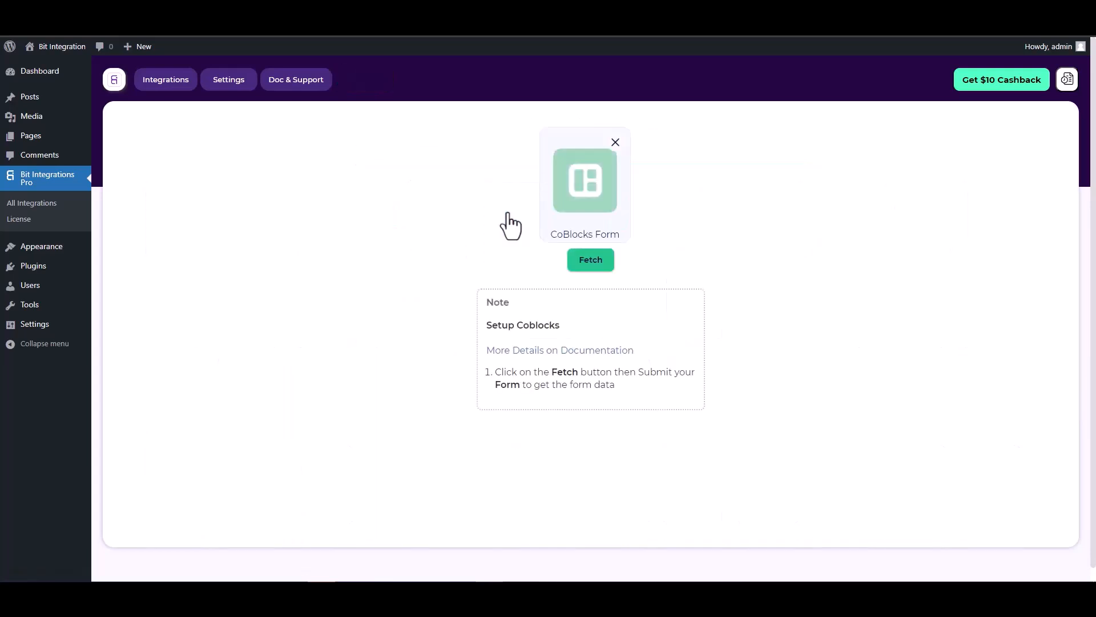
Start fetching CoBlocks form data so Bit Integrations listens for a test submission.
{"action": "left_click", "coordinate": [581, 262]}
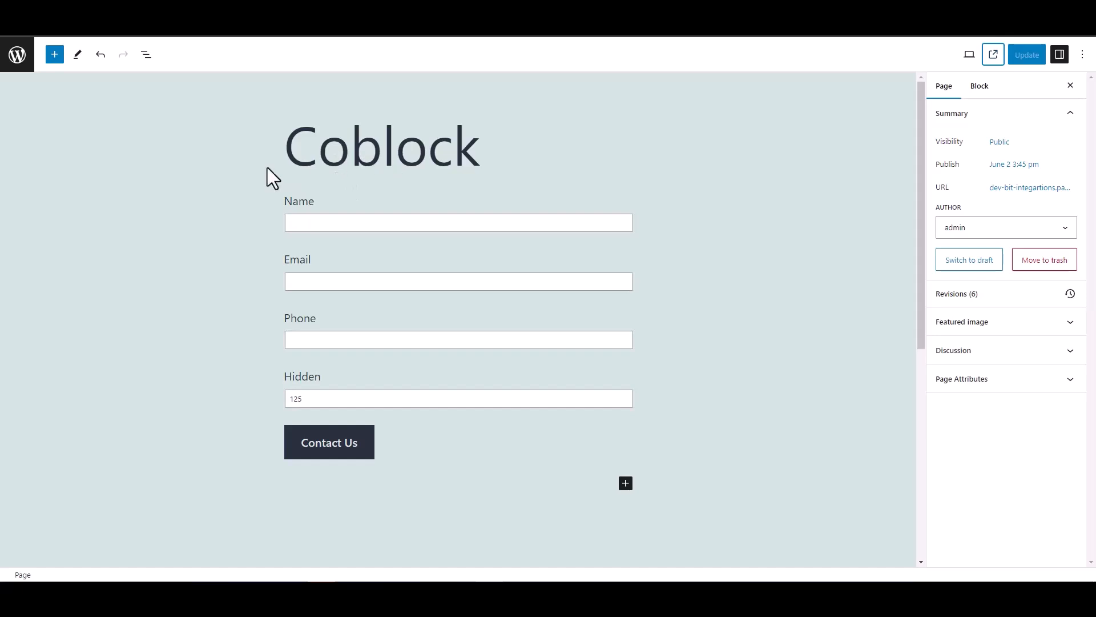
Open the live Coblock page and submit the form with name 'test', a test email and phone.
{"action": "double_click", "coordinate": [274, 378]}
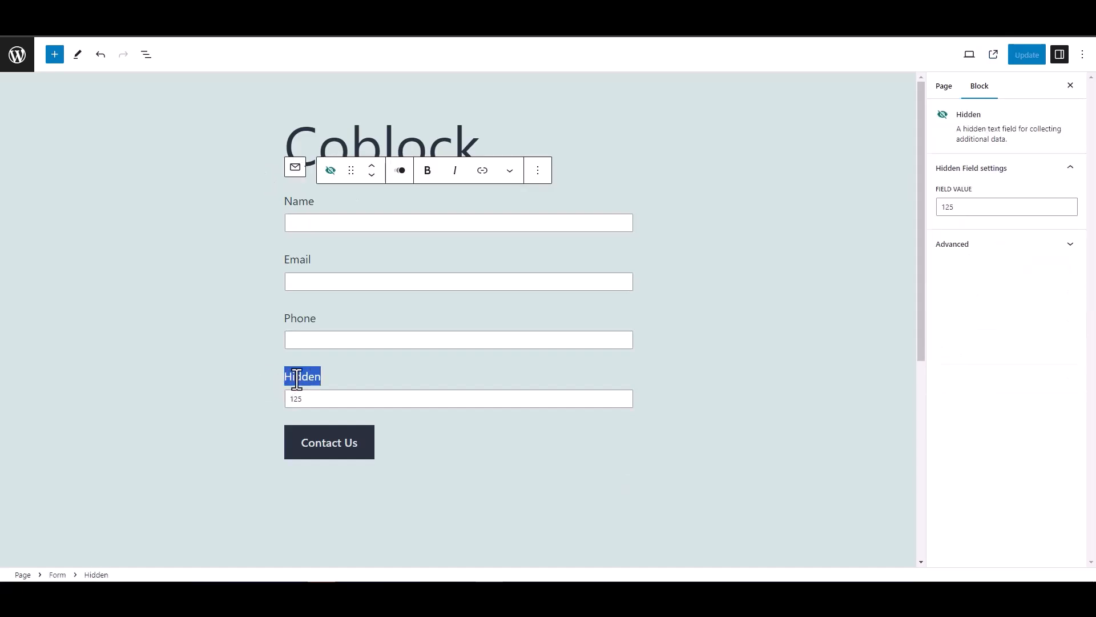
{"action": "left_click", "coordinate": [237, 366]}
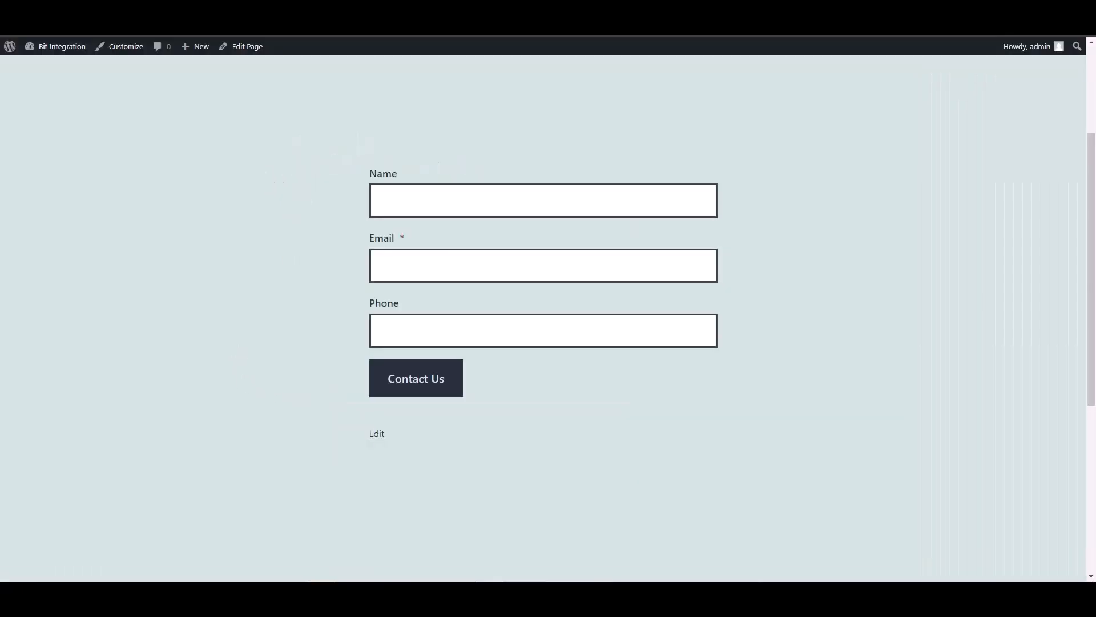
{"action": "left_click", "coordinate": [413, 203]}
{"action": "type", "text": "test"}
{"action": "key", "text": "Tab"}
{"action": "type", "text": "test@"}
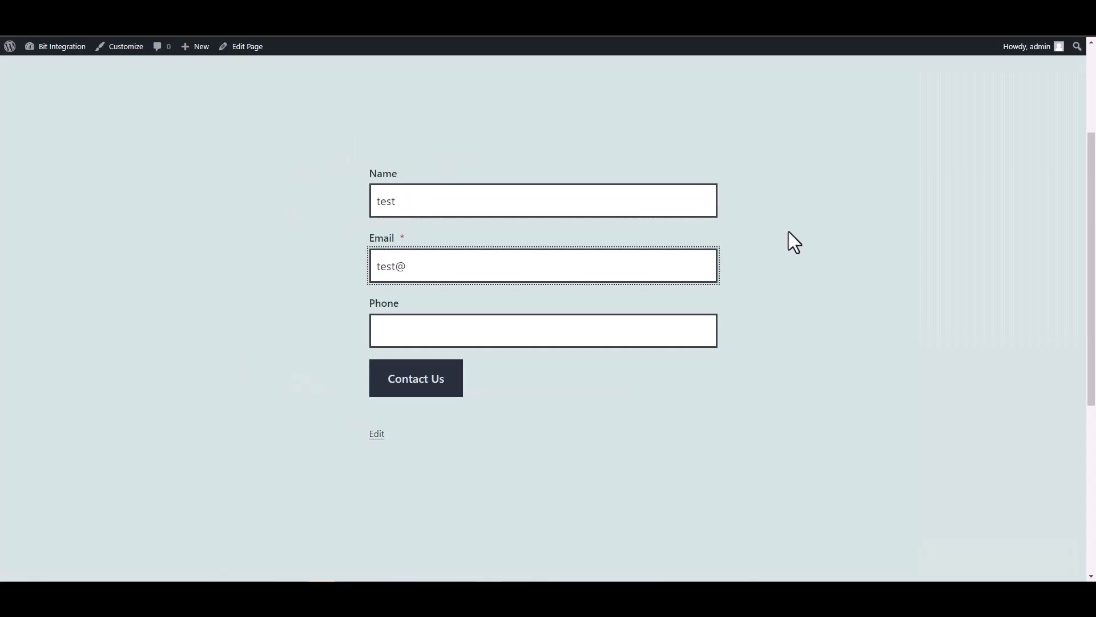
{"action": "type", "text": "test.com"}
{"action": "left_click", "coordinate": [656, 333]}
{"action": "type", "text": "12345678"}
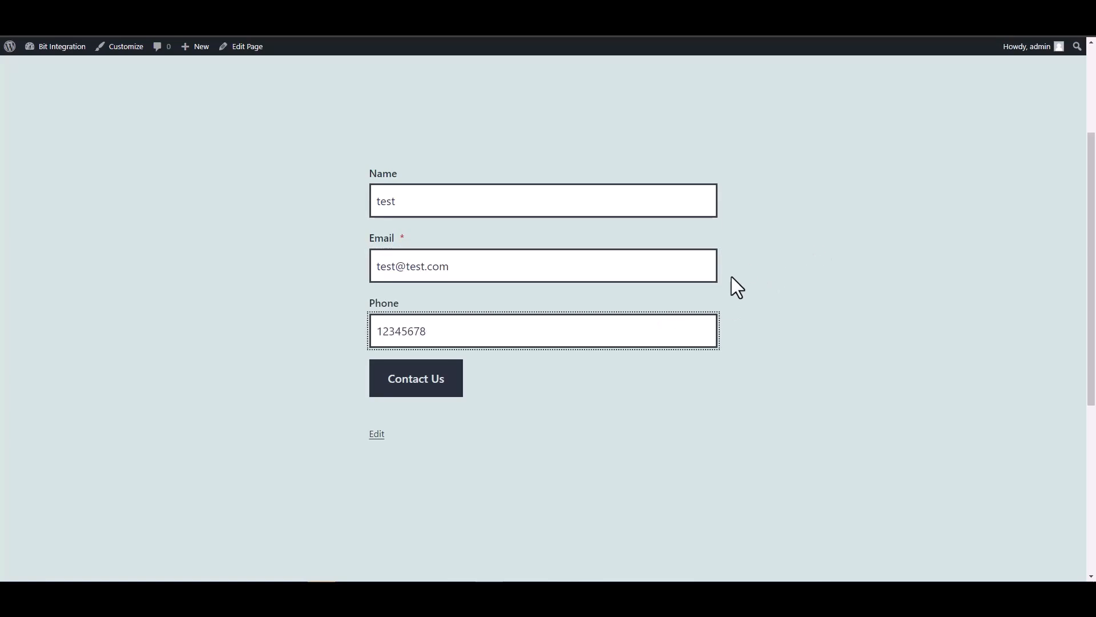
{"action": "left_click", "coordinate": [455, 388]}
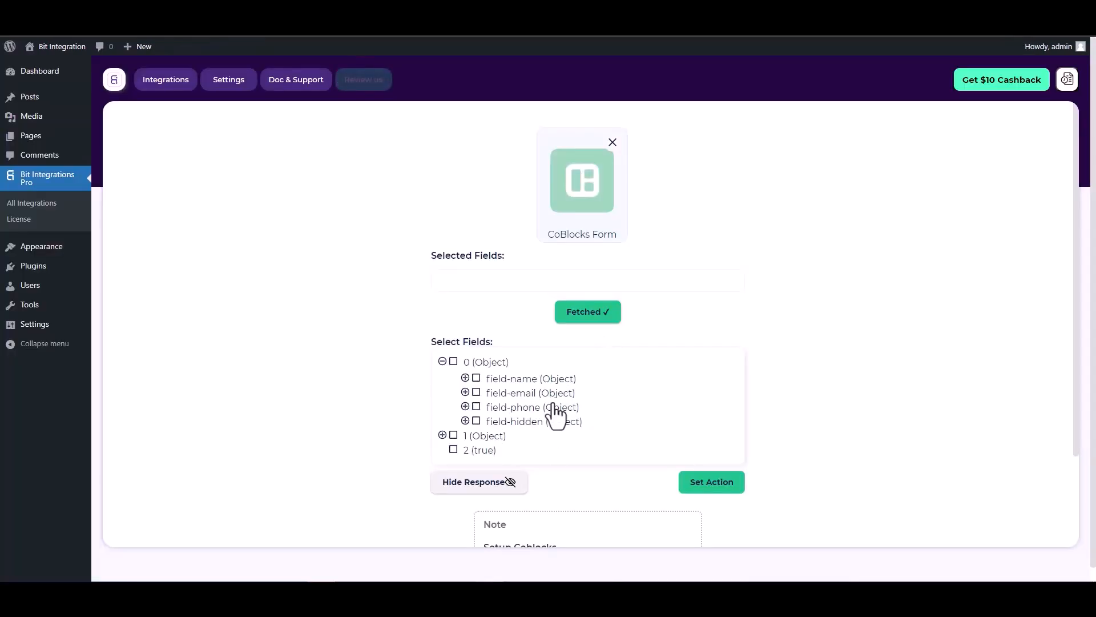
Select the fetched fields field-name, field-email, field-phone and field-hidden.
{"action": "left_click", "coordinate": [476, 379]}
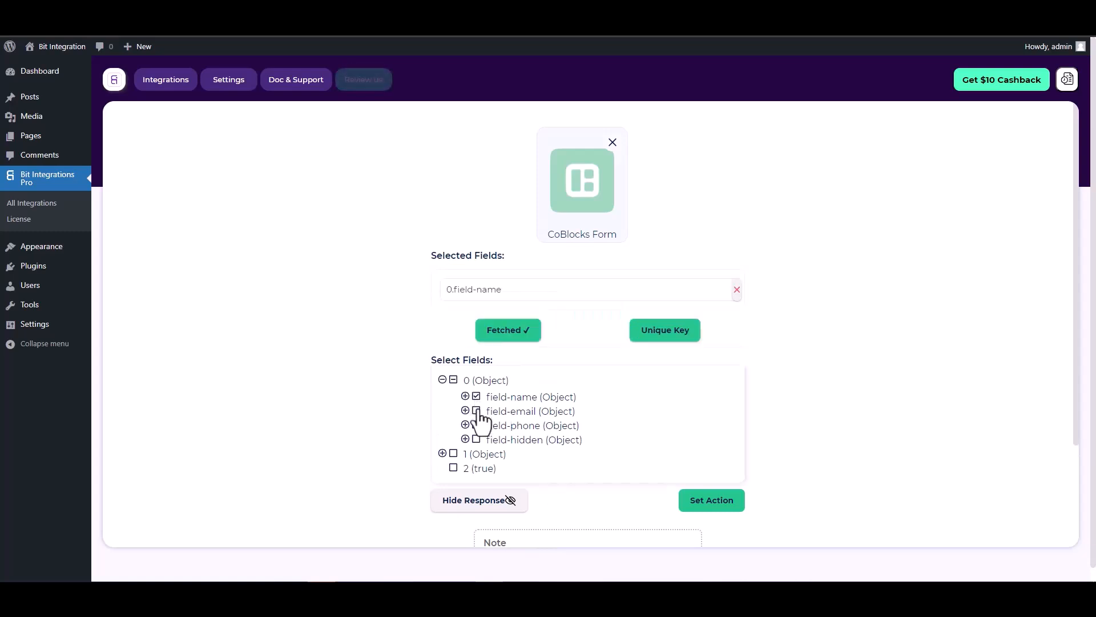
{"action": "left_click", "coordinate": [477, 412]}
{"action": "left_click", "coordinate": [476, 453]}
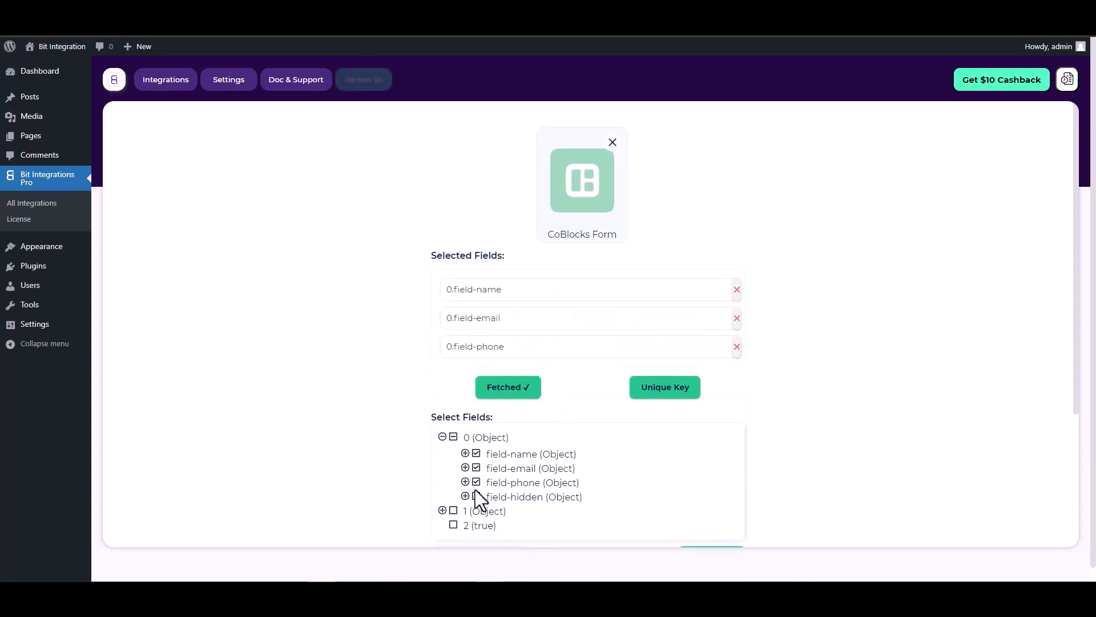
{"action": "left_click", "coordinate": [477, 497]}
{"action": "scroll", "coordinate": [585, 352], "scroll_direction": "down", "scroll_amount": 1}
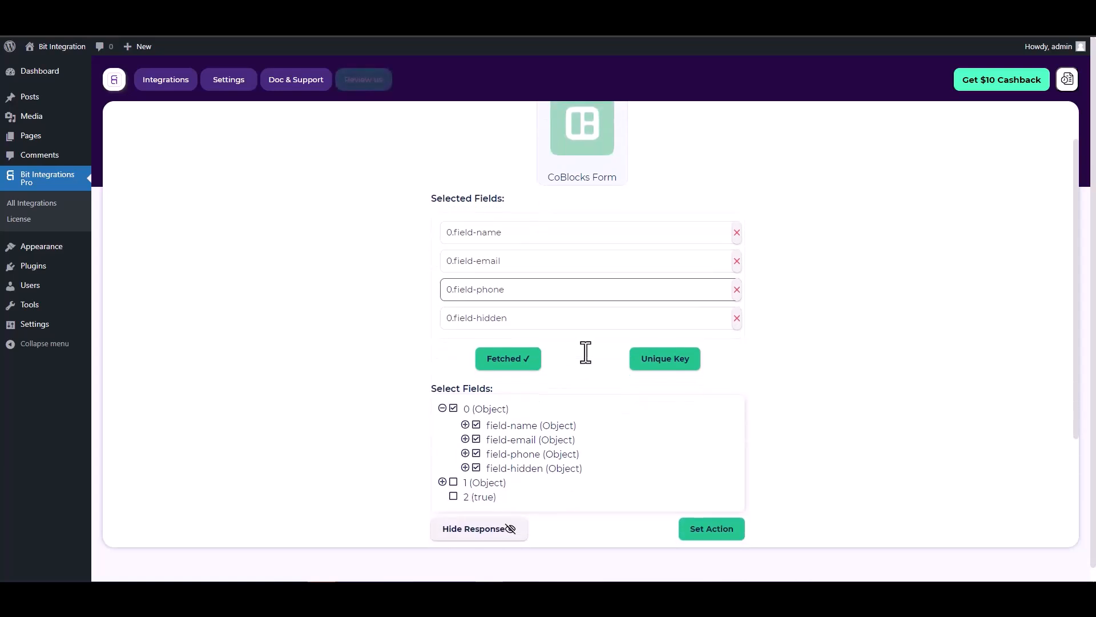
Set 0.field-hidden as the unique primary key for submissions.
{"action": "left_click", "coordinate": [660, 361]}
{"action": "left_click", "coordinate": [599, 317]}
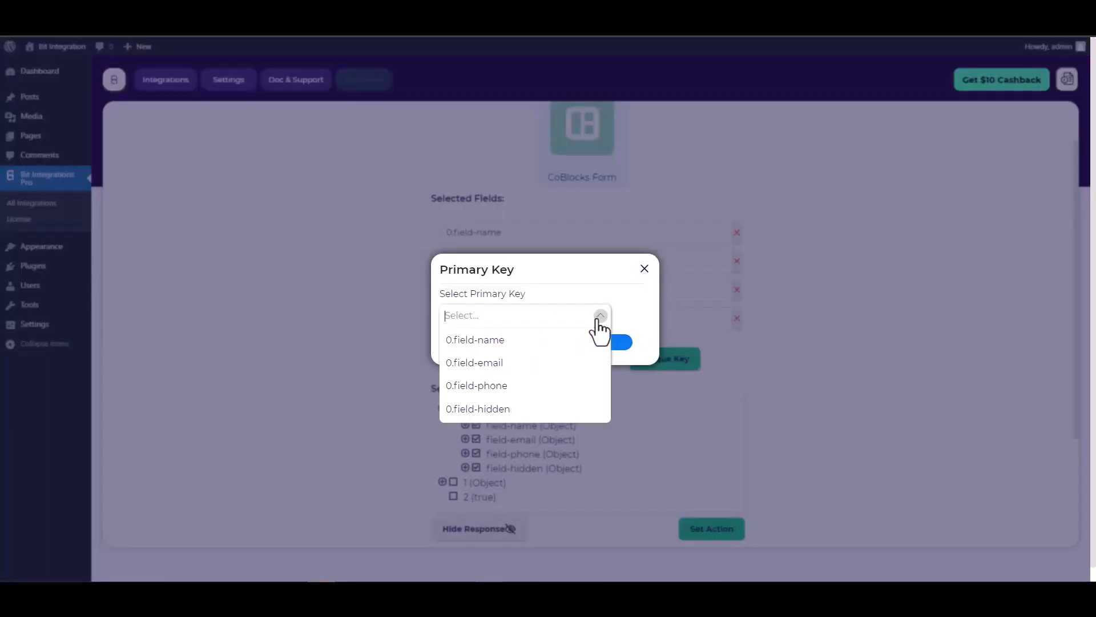
{"action": "left_click", "coordinate": [488, 409]}
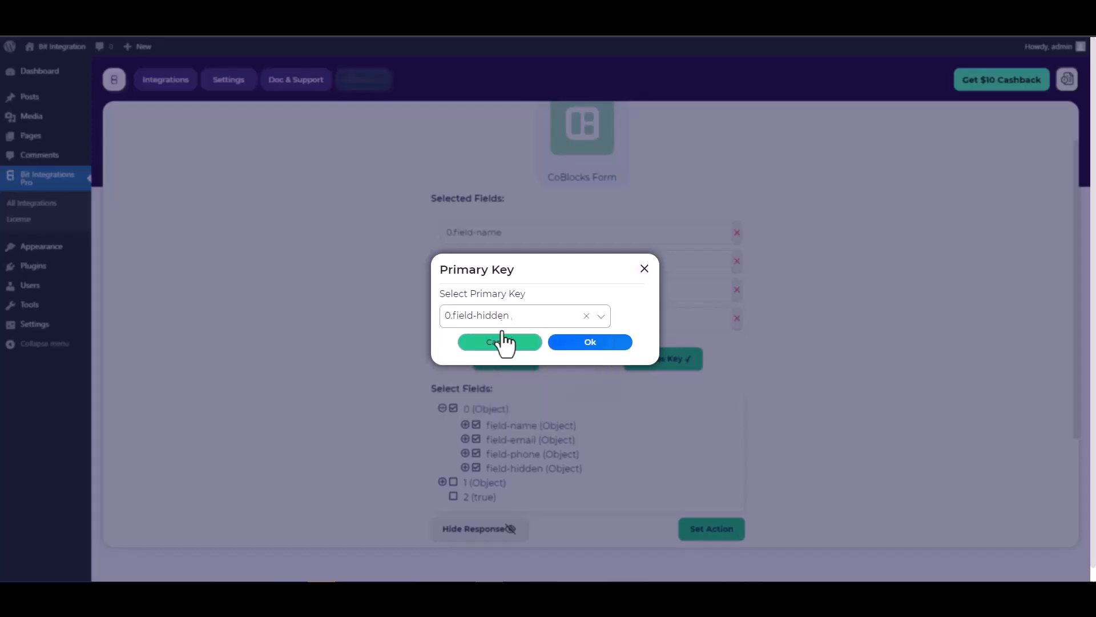
{"action": "left_click", "coordinate": [594, 342]}
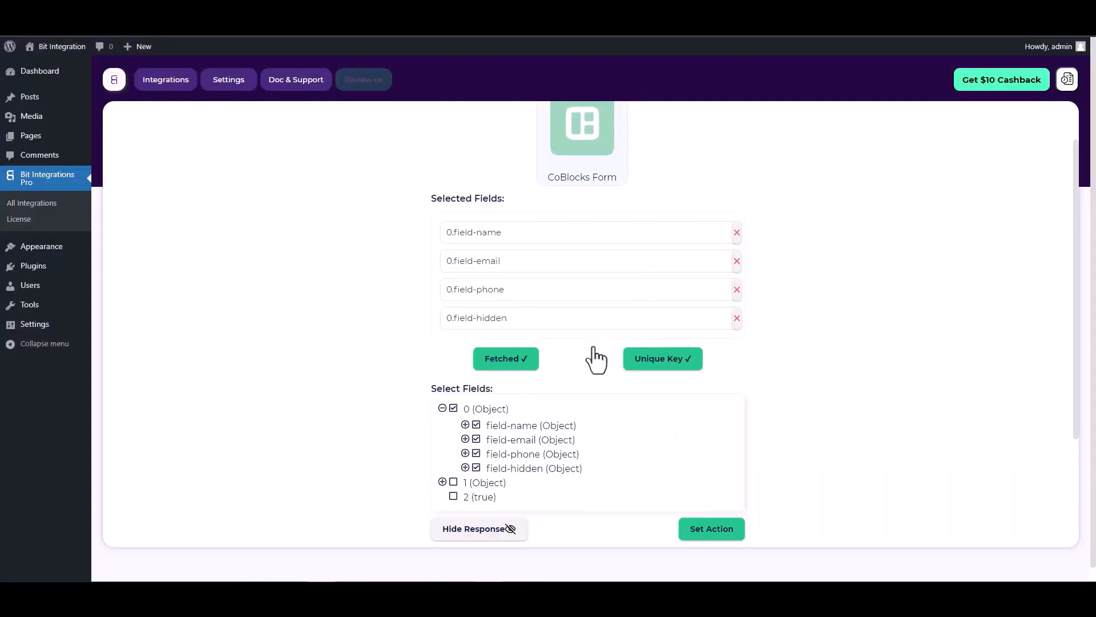
{"action": "scroll", "coordinate": [580, 342], "scroll_direction": "down", "scroll_amount": 2}
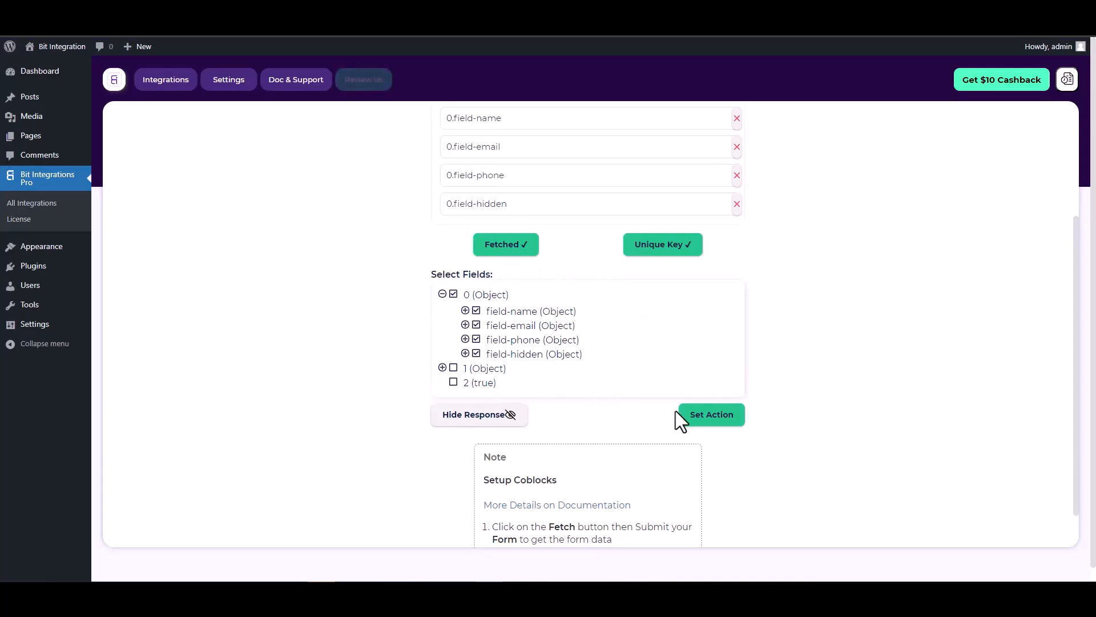
Set the action by searching 'sal' and selecting Salesmate.
{"action": "left_click", "coordinate": [714, 423]}
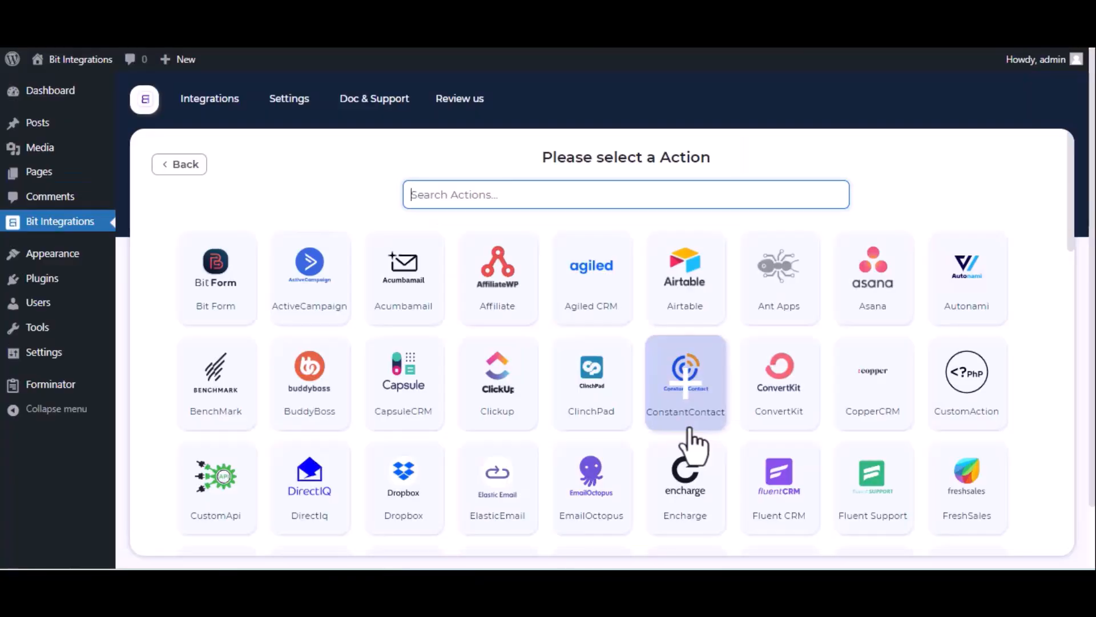
{"action": "type", "text": "sal"}
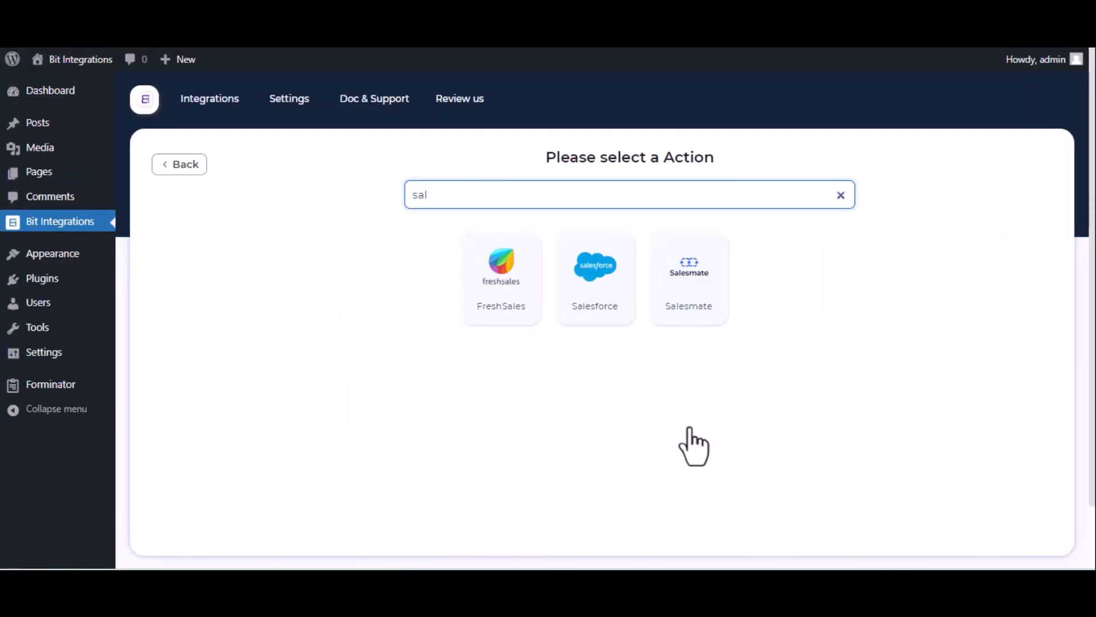
{"action": "left_click", "coordinate": [691, 315]}
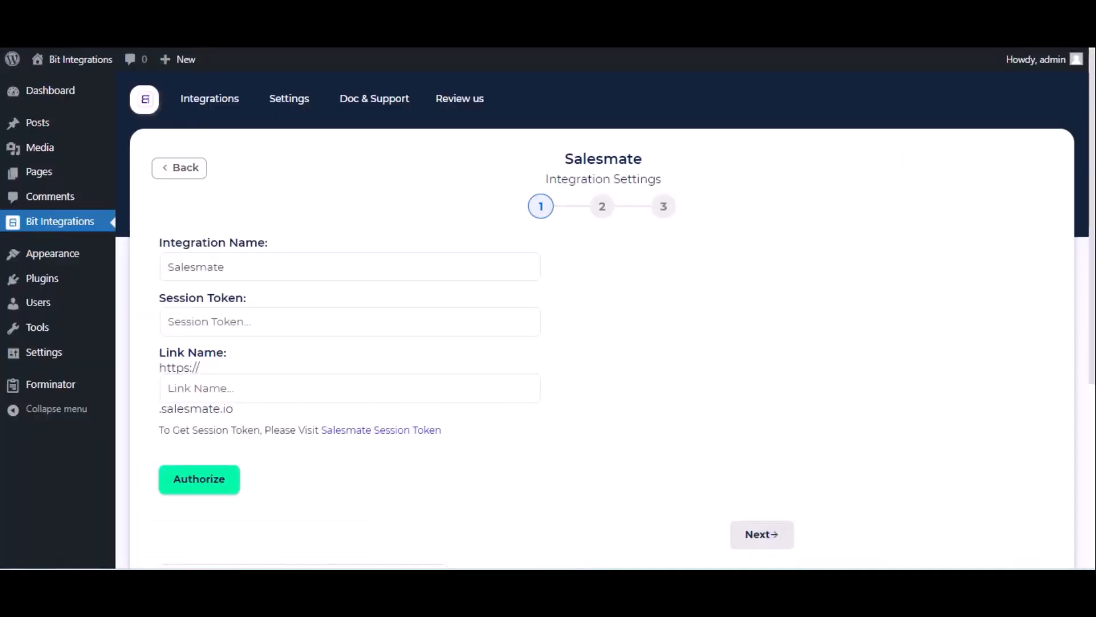
{"action": "left_click", "coordinate": [275, 386]}
{"action": "key", "text": "ctrl+v"}
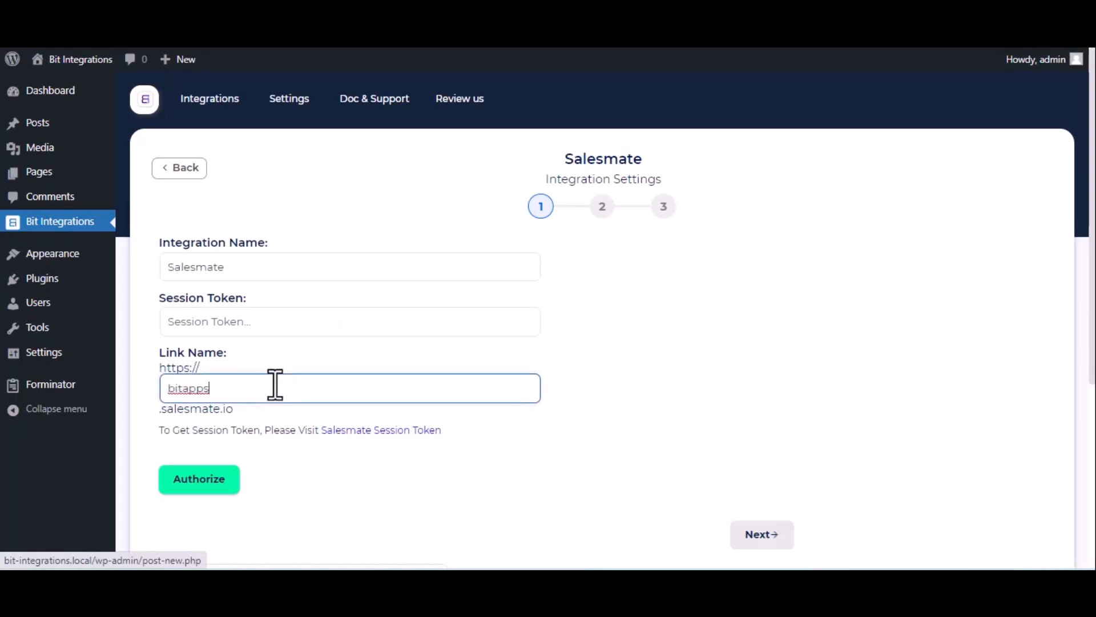
{"action": "left_click", "coordinate": [363, 431]}
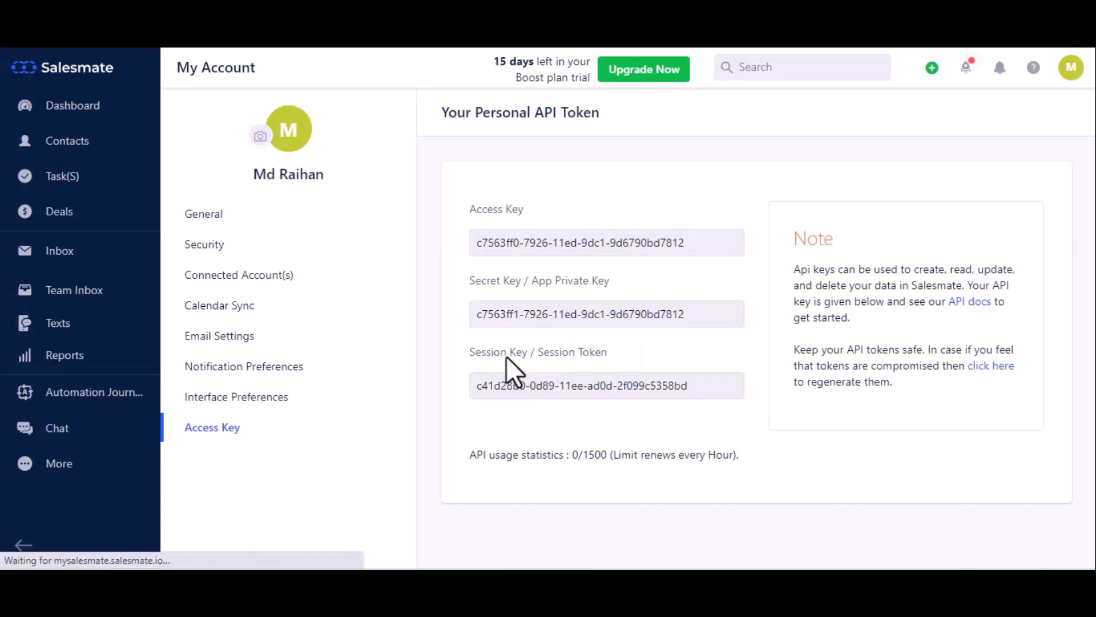
{"action": "left_click", "coordinate": [537, 386]}
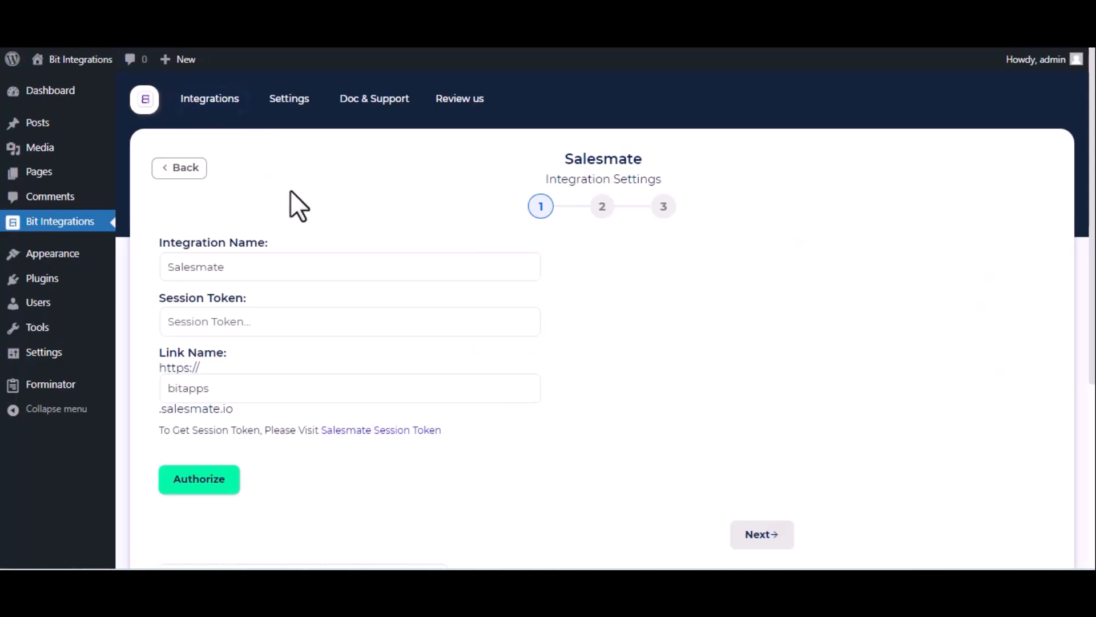
{"action": "left_click", "coordinate": [261, 323]}
Paste the Salesmate session token, authorize the connection, and proceed to action selection.
{"action": "key", "text": "ctrl+v"}
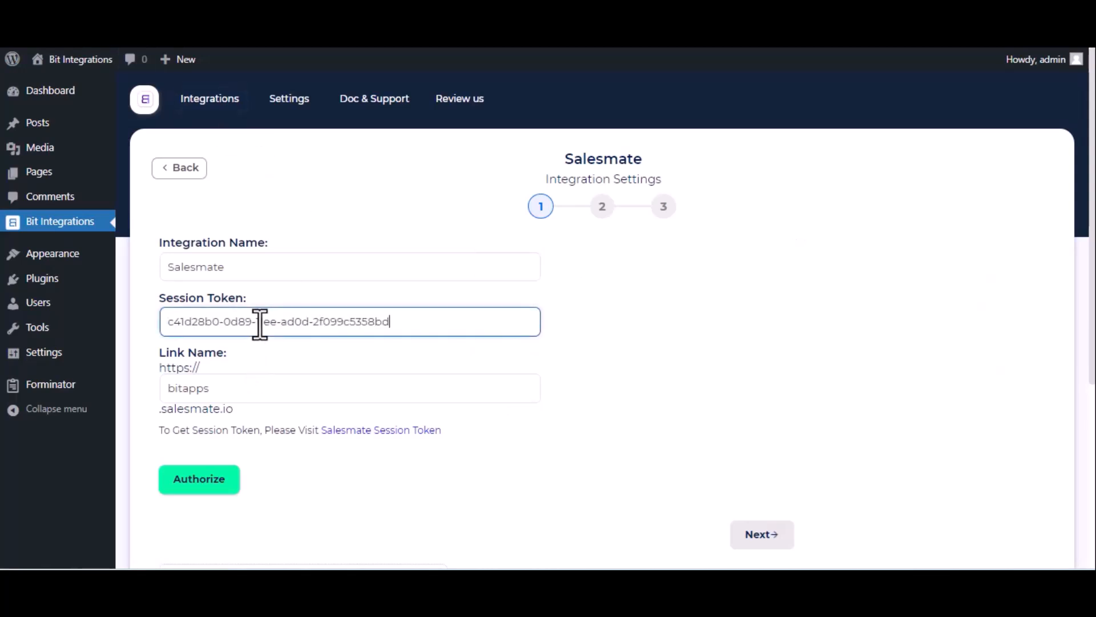
{"action": "left_click", "coordinate": [217, 488]}
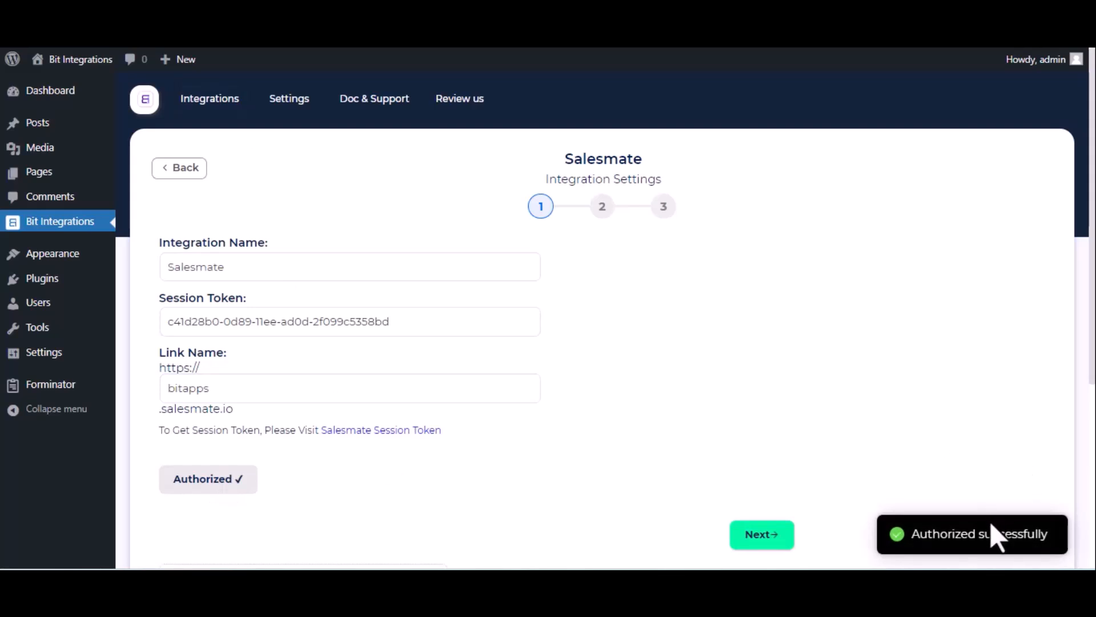
{"action": "left_click", "coordinate": [760, 540]}
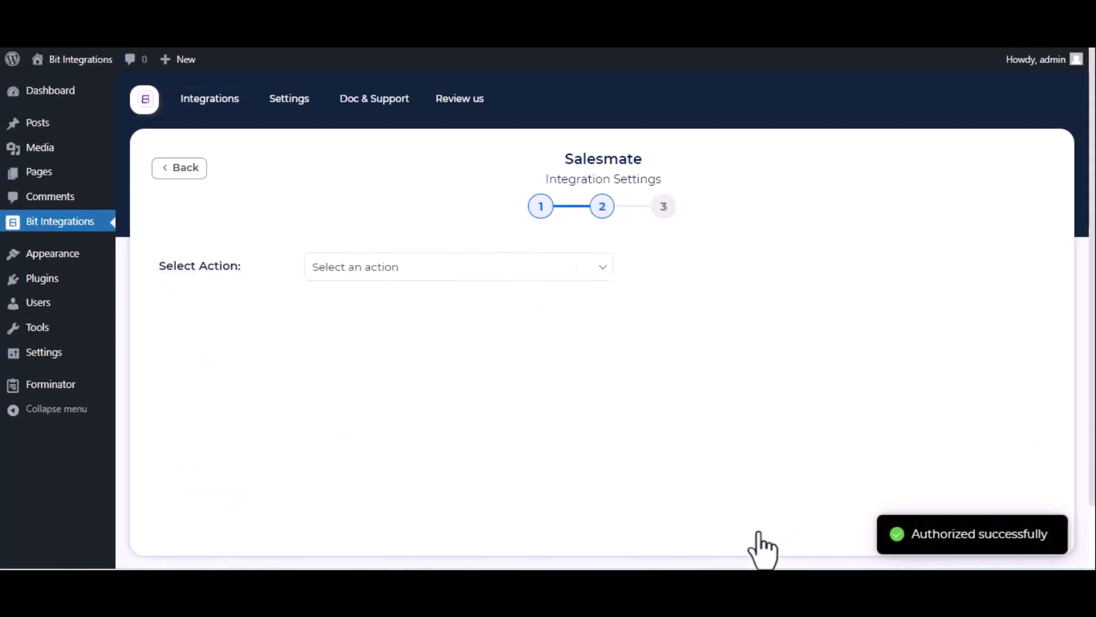
Choose Create Contact as the Salesmate action and assign a contact owner.
{"action": "left_click", "coordinate": [375, 270]}
{"action": "left_click", "coordinate": [386, 307]}
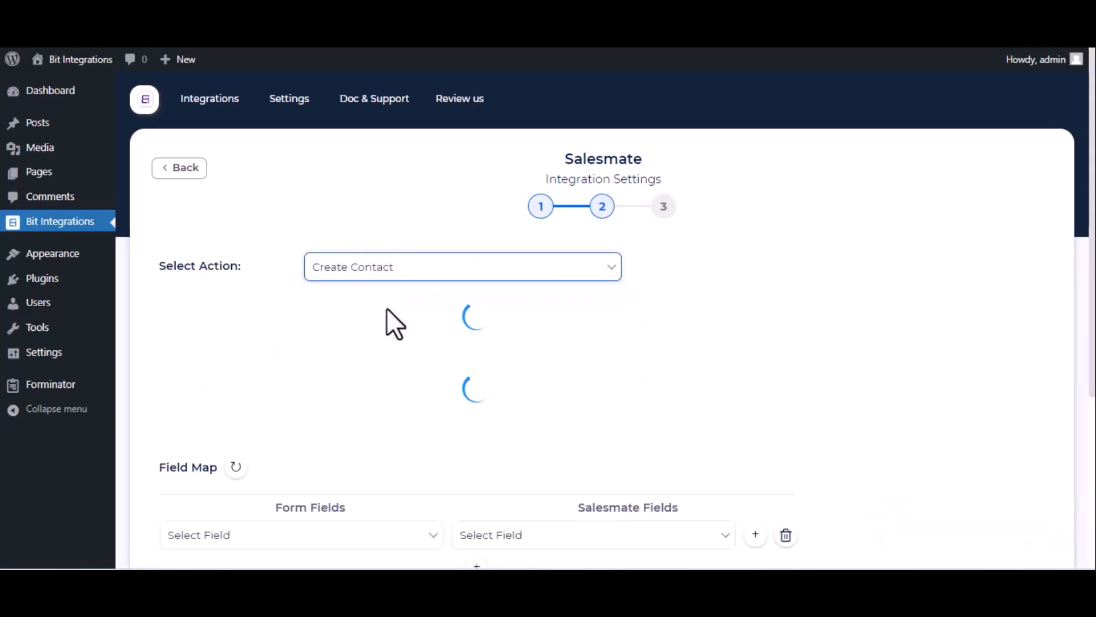
{"action": "left_click", "coordinate": [386, 307]}
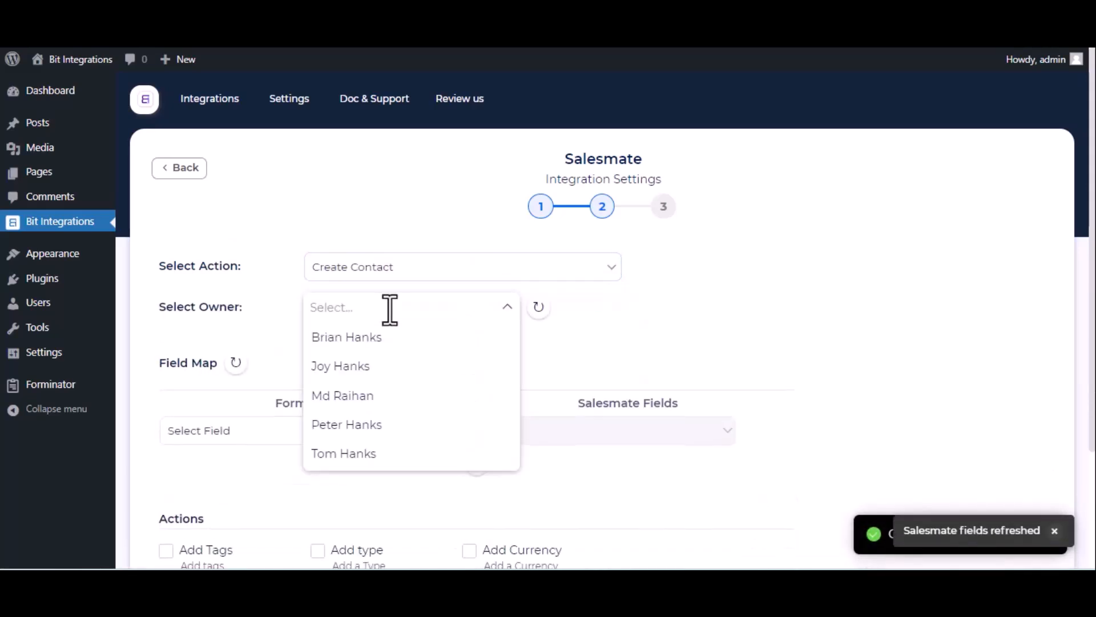
{"action": "left_click", "coordinate": [364, 405]}
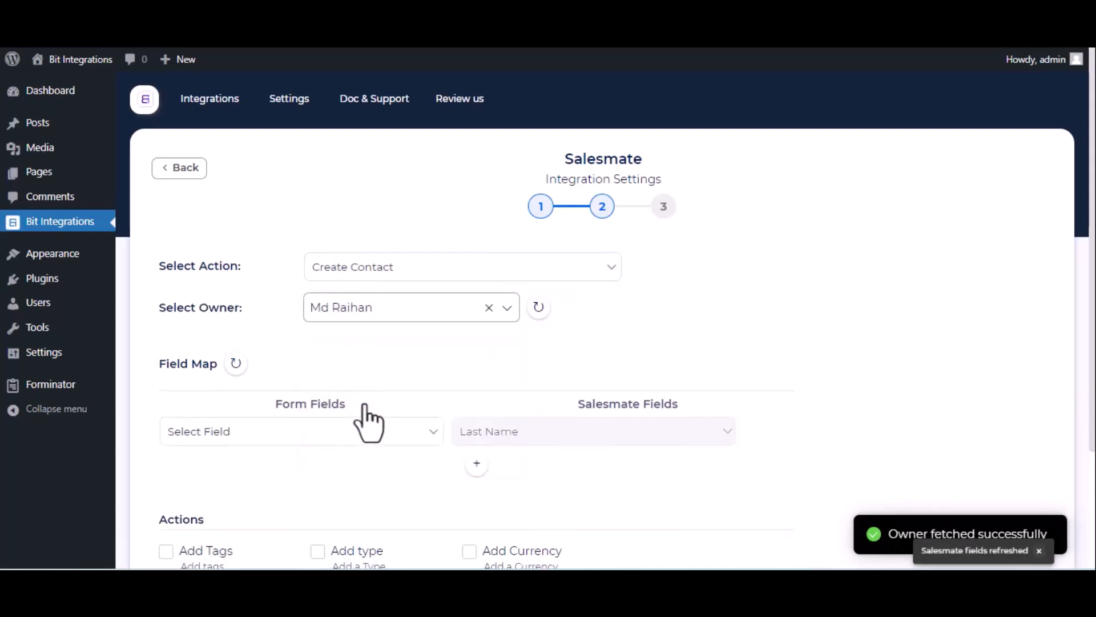
Map Name-1 in the first row, Email-1 to Email, and Phone-1 to Phone.
{"action": "left_click", "coordinate": [321, 432]}
{"action": "left_click", "coordinate": [261, 485]}
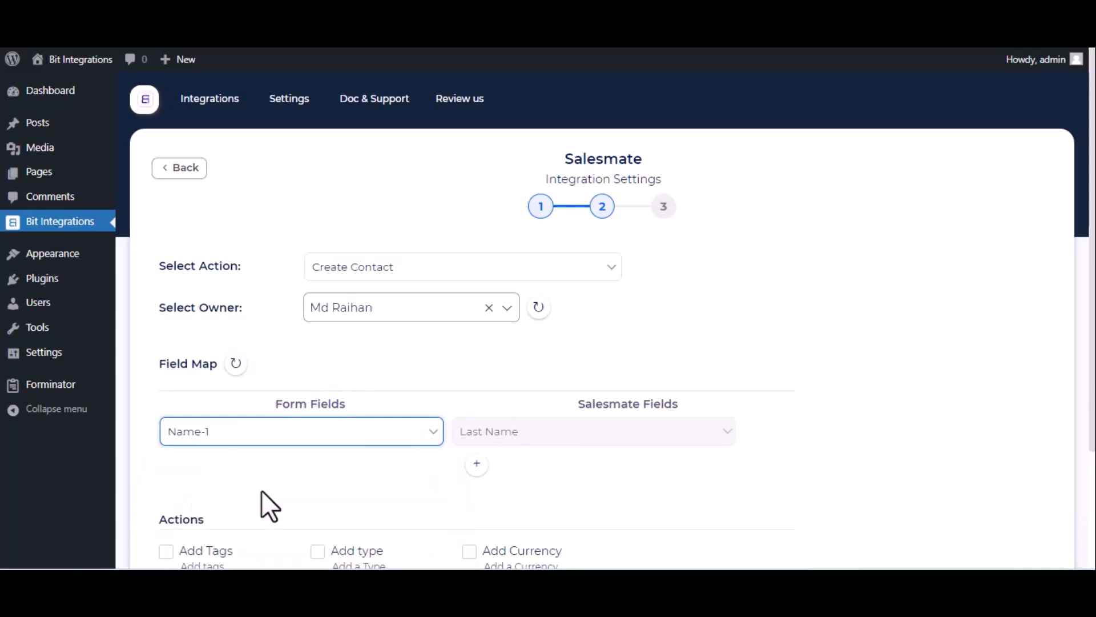
{"action": "left_click", "coordinate": [477, 463]}
{"action": "left_click", "coordinate": [403, 479]}
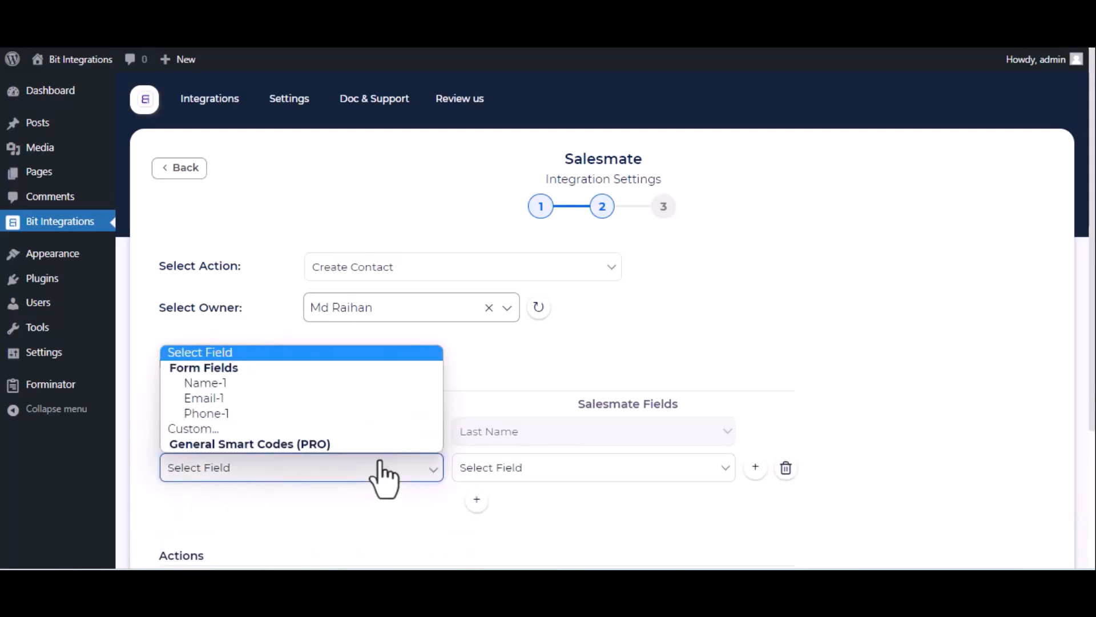
{"action": "left_click", "coordinate": [324, 397]}
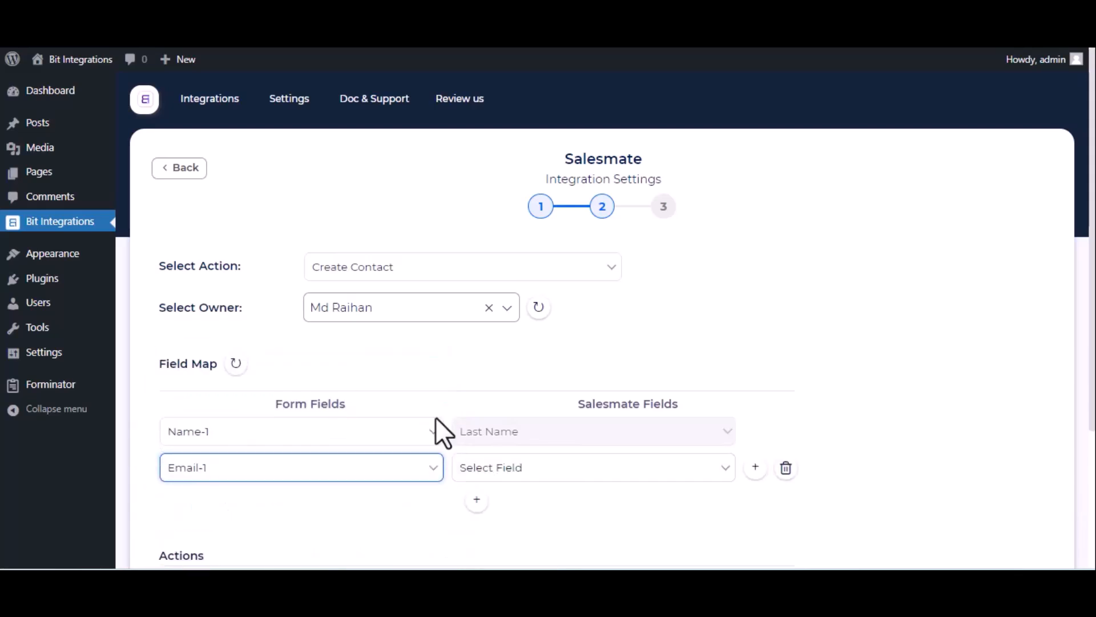
{"action": "left_click", "coordinate": [548, 480]}
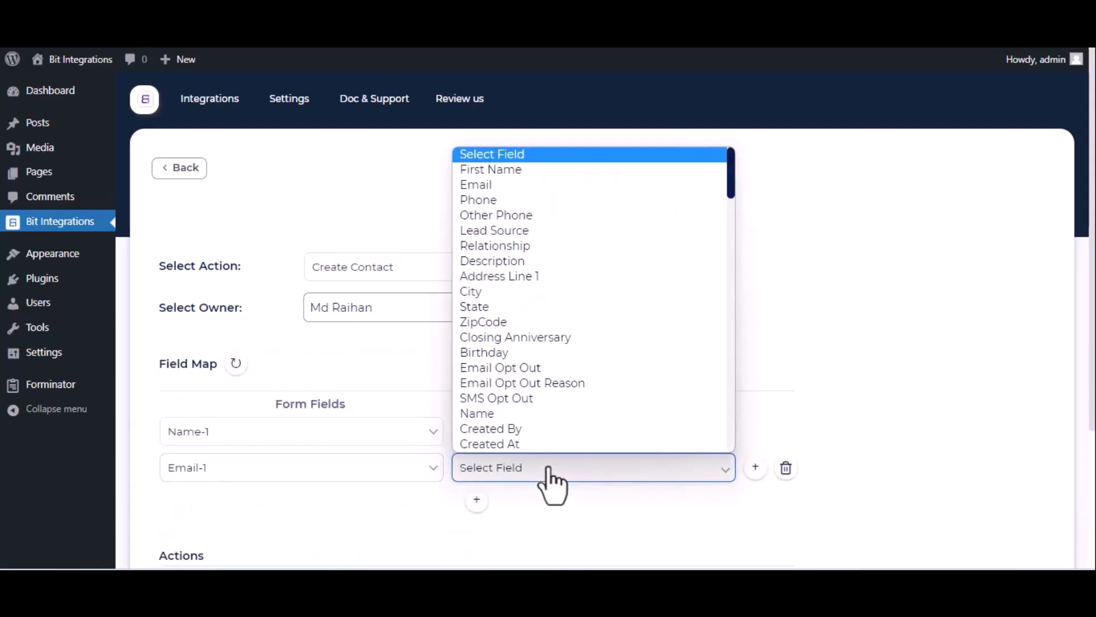
{"action": "left_click", "coordinate": [510, 189]}
{"action": "left_click", "coordinate": [477, 501]}
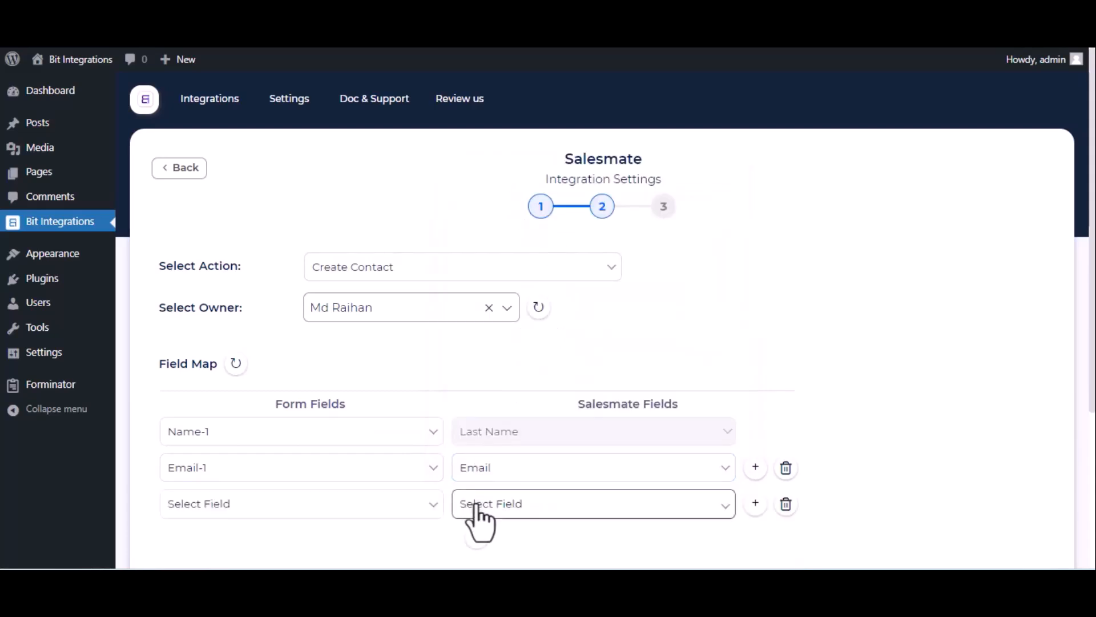
{"action": "left_click", "coordinate": [361, 514]}
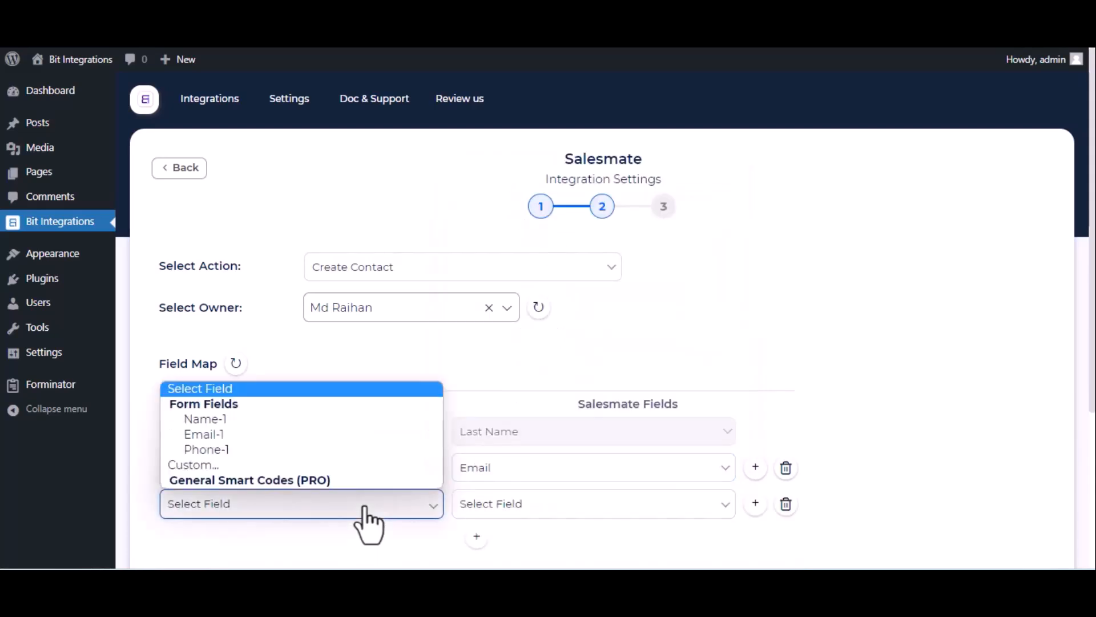
{"action": "left_click", "coordinate": [347, 449]}
{"action": "left_click", "coordinate": [577, 511]}
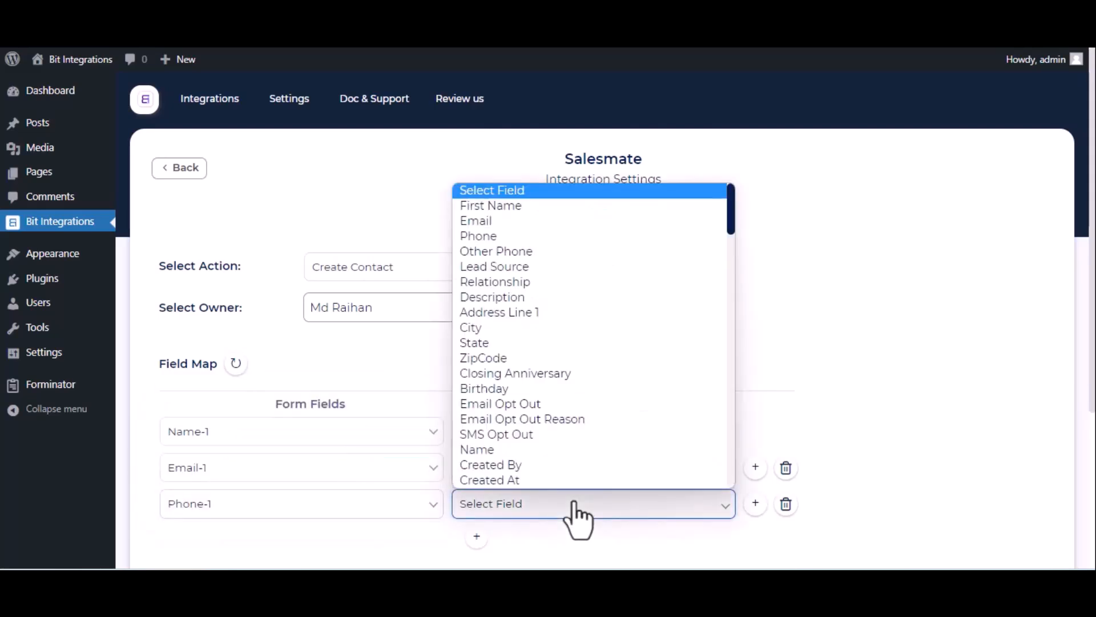
{"action": "left_click", "coordinate": [523, 239]}
Advance to the final step and finish and save the integration.
{"action": "scroll", "coordinate": [634, 285], "scroll_direction": "down", "scroll_amount": 1}
{"action": "scroll", "coordinate": [642, 356], "scroll_direction": "down", "scroll_amount": 3}
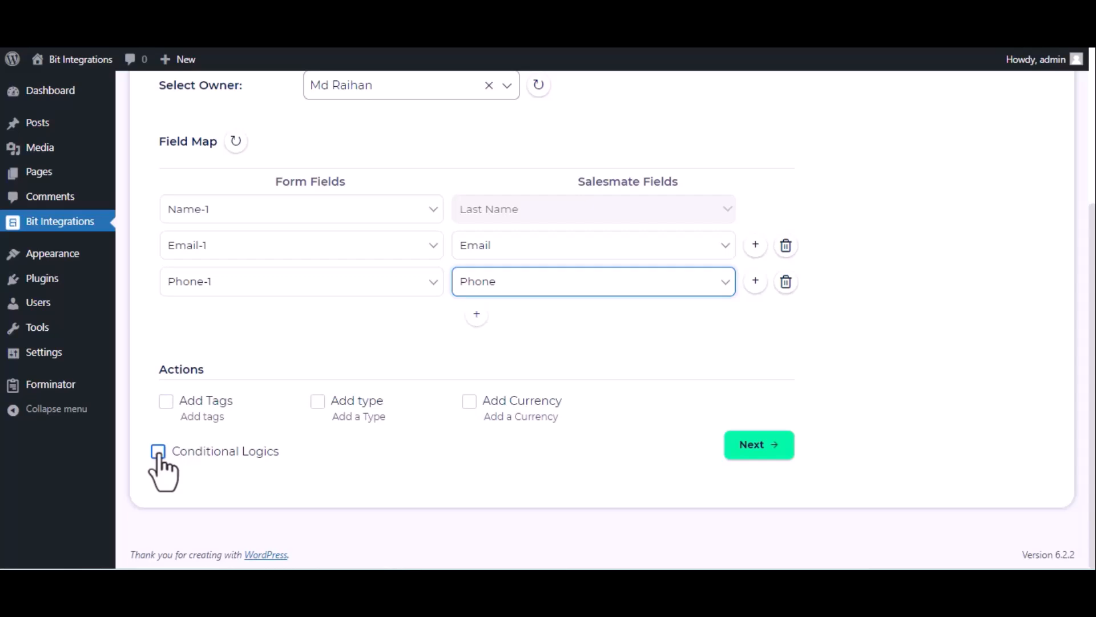
{"action": "scroll", "coordinate": [159, 457], "scroll_direction": "up", "scroll_amount": 1}
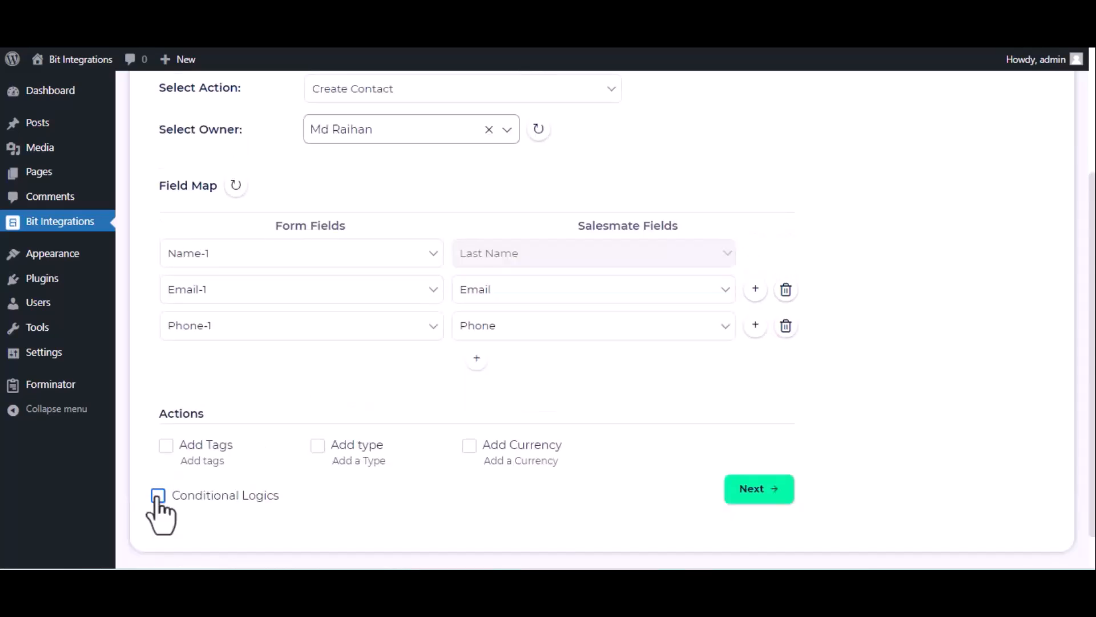
{"action": "left_click", "coordinate": [753, 491]}
{"action": "left_click", "coordinate": [614, 258]}
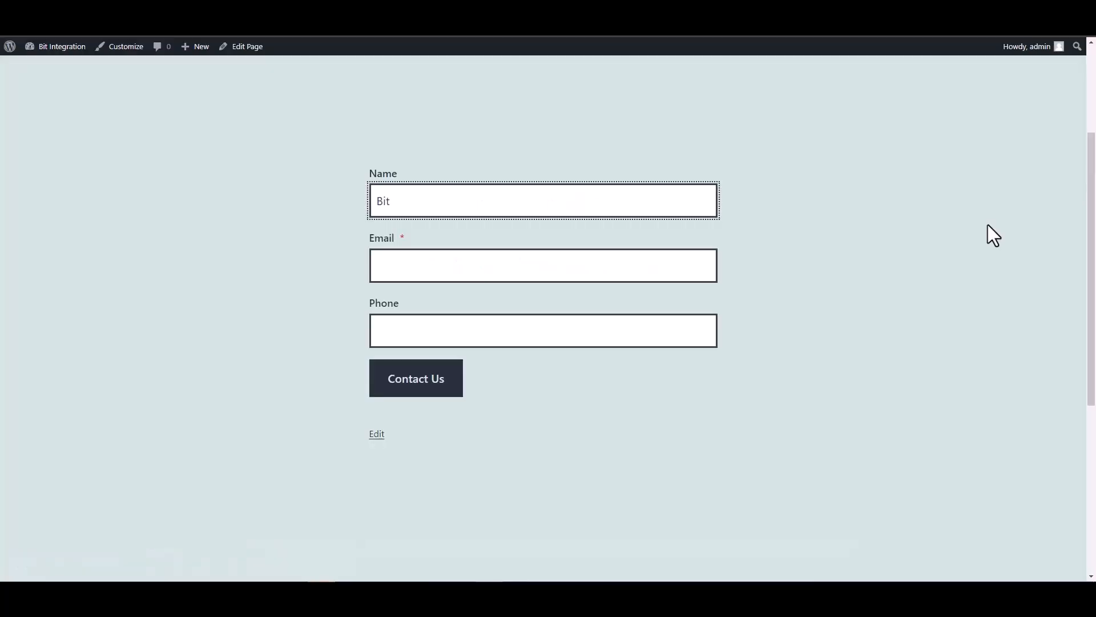
Submit the form with name 'Bit Integrations', an email and phone, then reload Salesmate contacts.
{"action": "type", "text": "Integrations"}
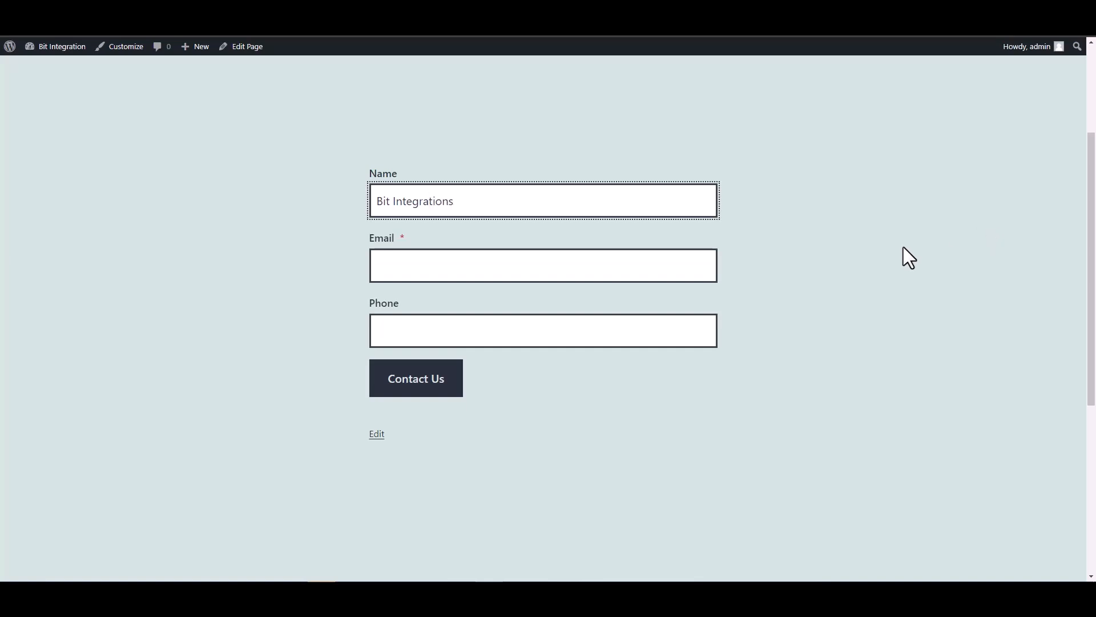
{"action": "left_click", "coordinate": [703, 262]}
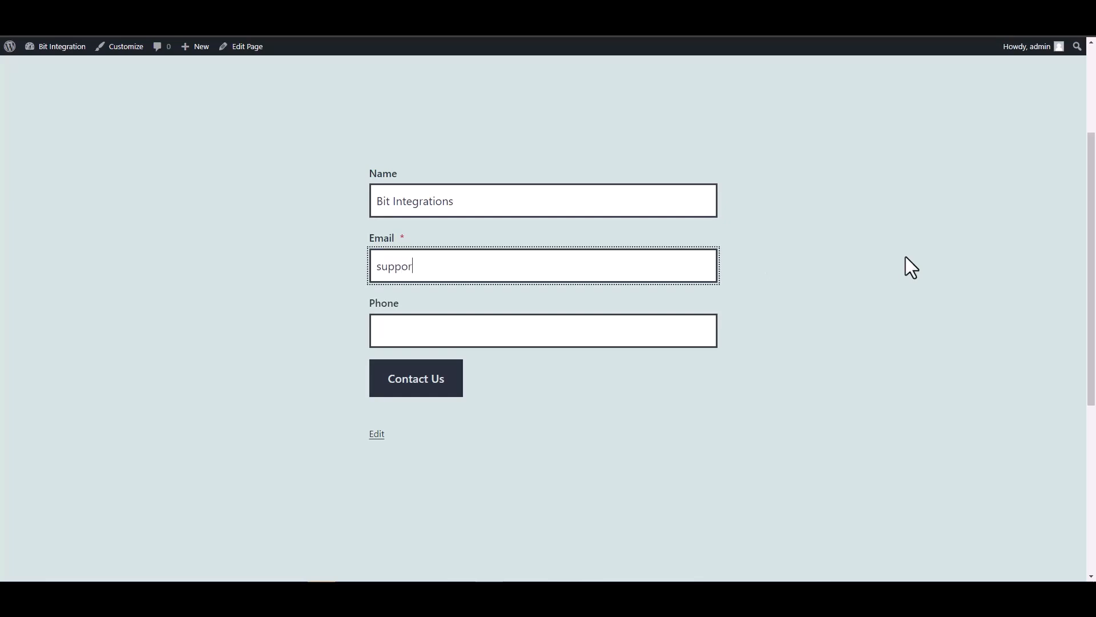
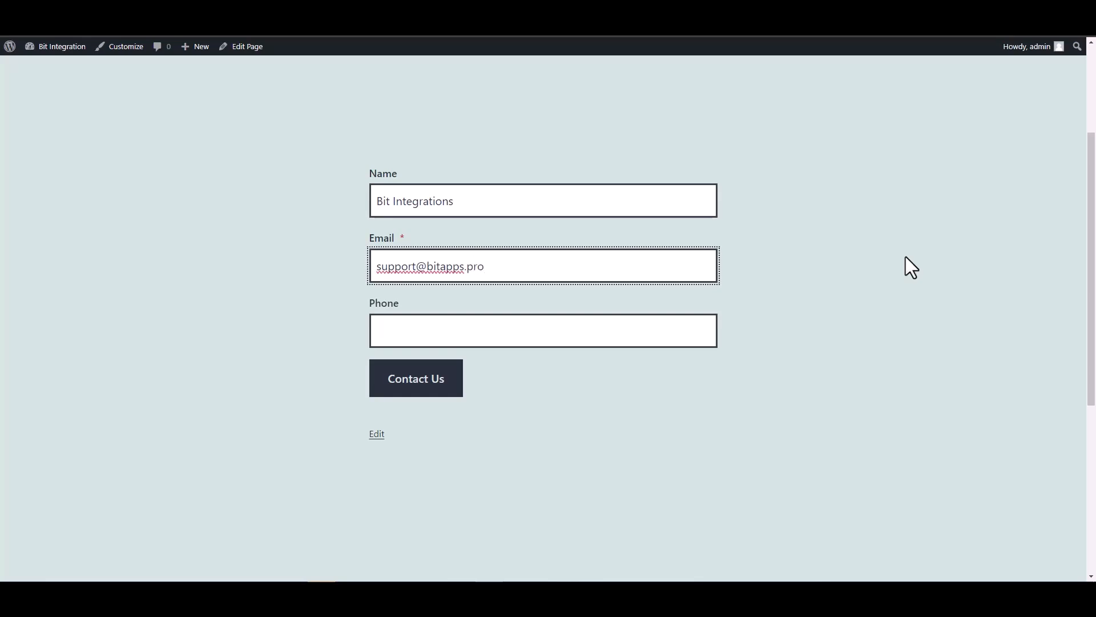
{"action": "left_click", "coordinate": [688, 338]}
{"action": "type", "text": "444555666"}
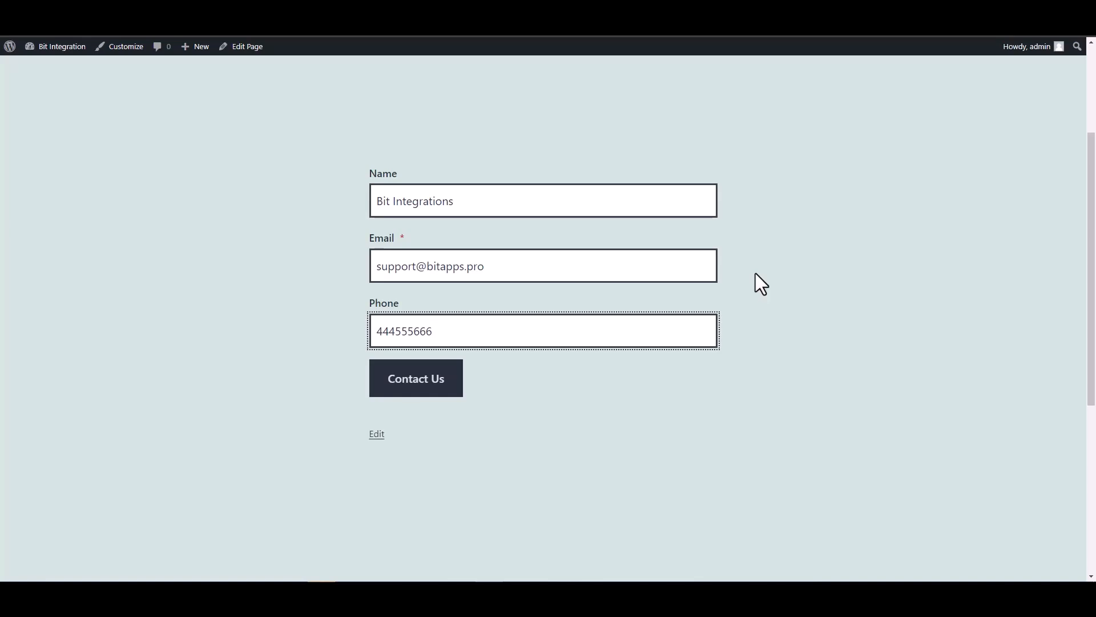
{"action": "left_click", "coordinate": [453, 381]}
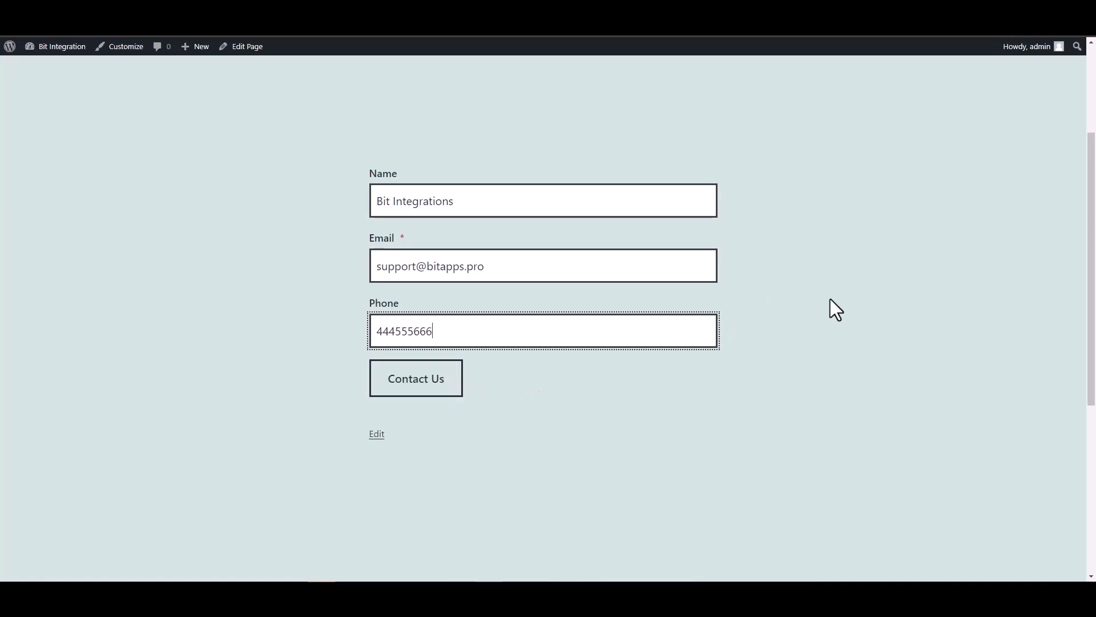
{"action": "scroll", "coordinate": [693, 338], "scroll_direction": "down", "scroll_amount": 2}
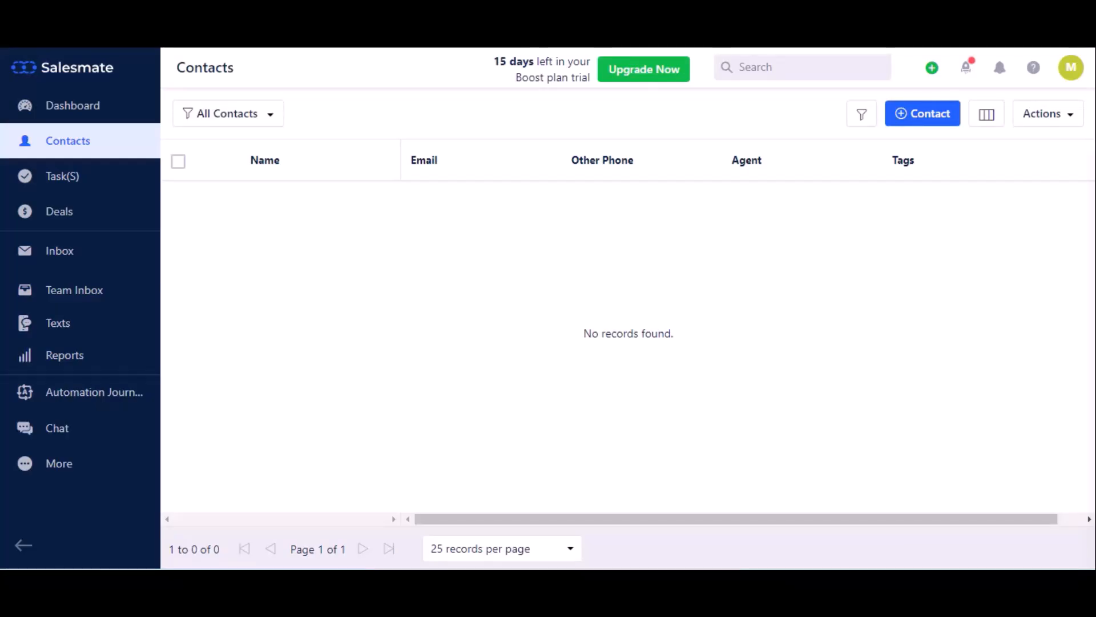
{"action": "left_click", "coordinate": [70, 45]}
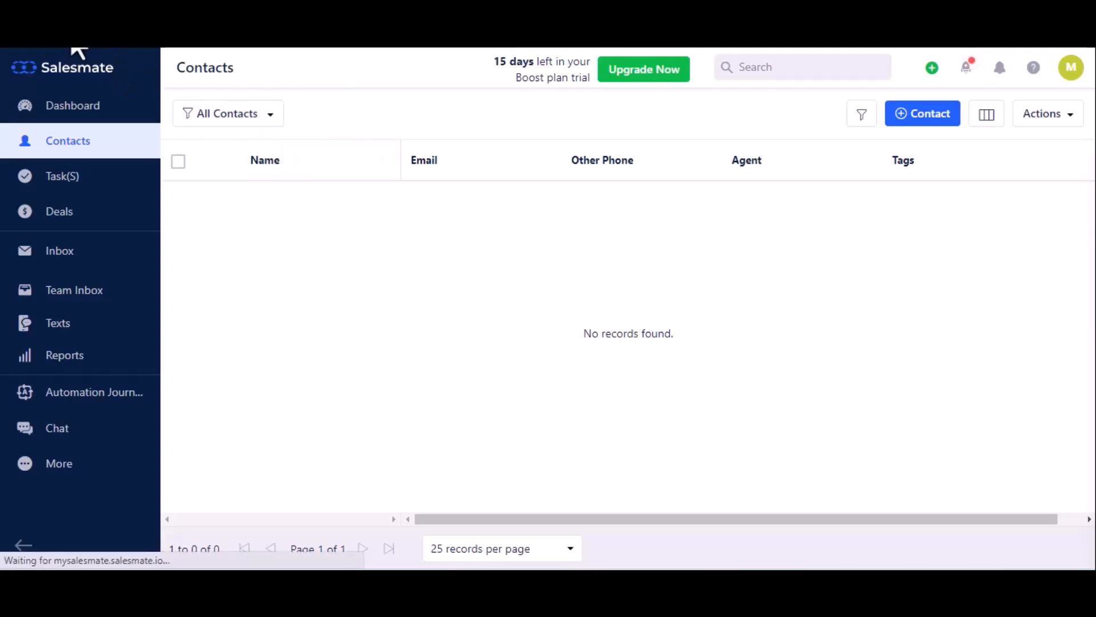